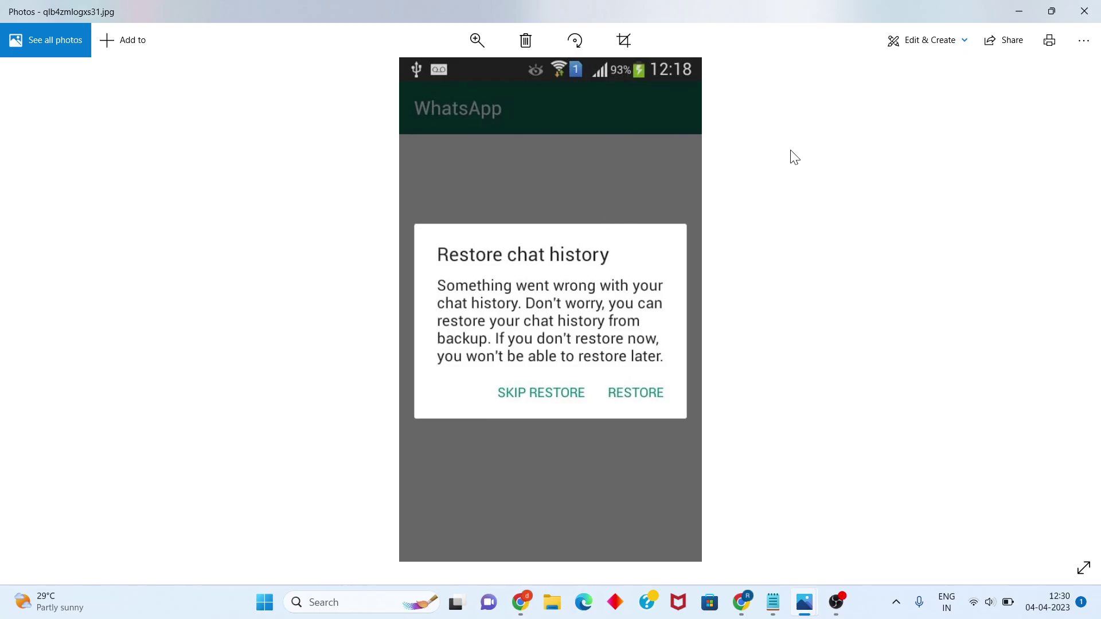
Close the Photos viewer showing the WhatsApp 'Restore chat history' error screenshot.
{"action": "left_click", "coordinate": [1083, 11]}
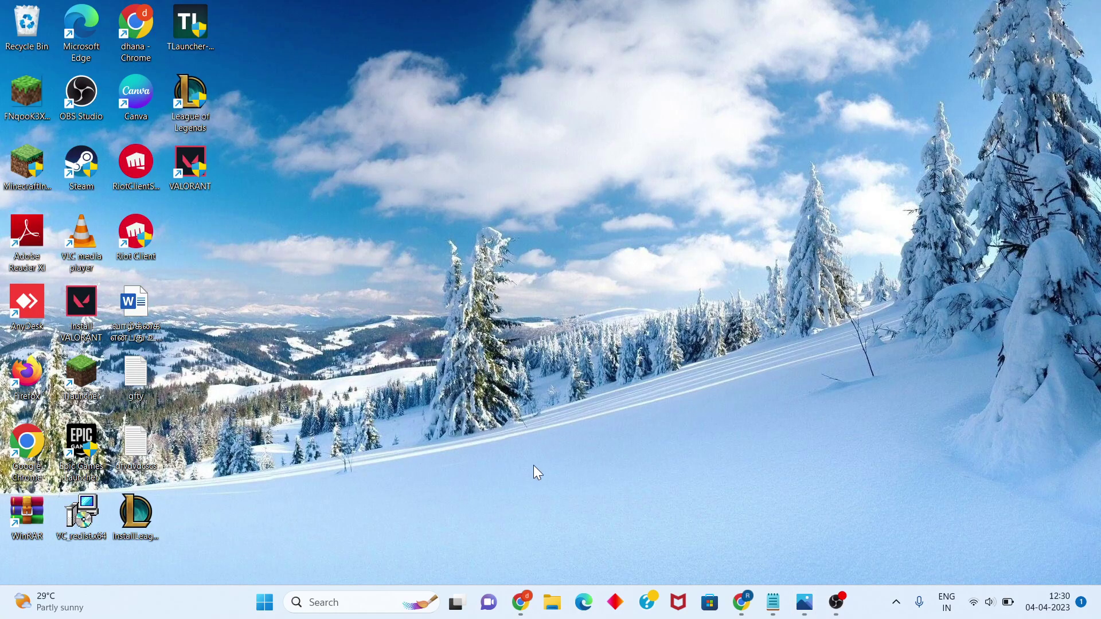
Open Control Panel from the recent items in Windows Search.
{"action": "left_click", "coordinate": [325, 604]}
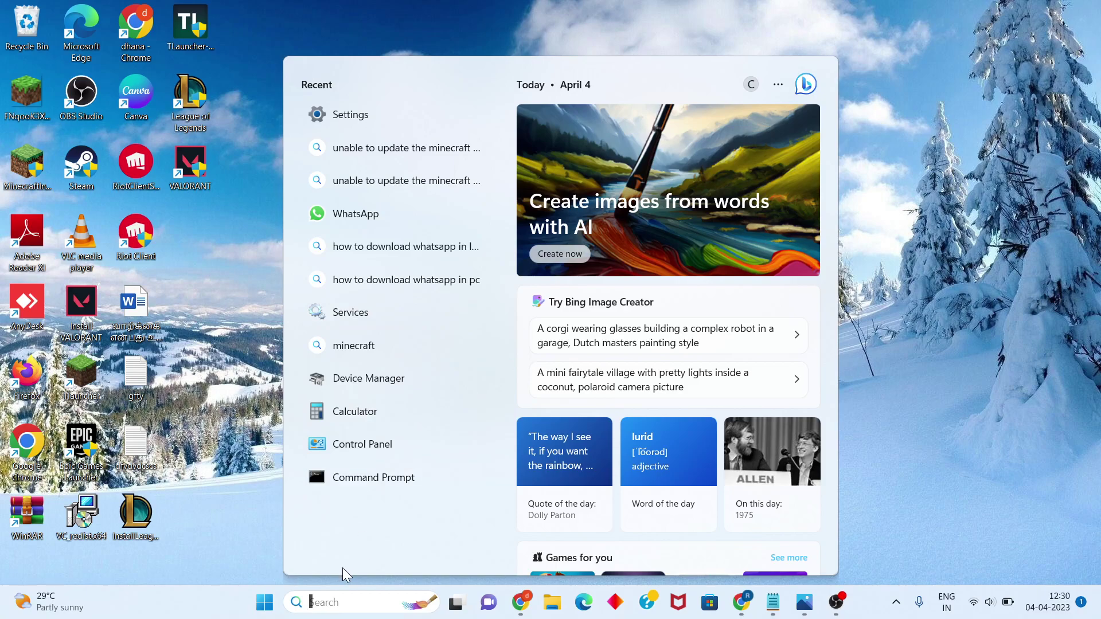
{"action": "left_click", "coordinate": [389, 443]}
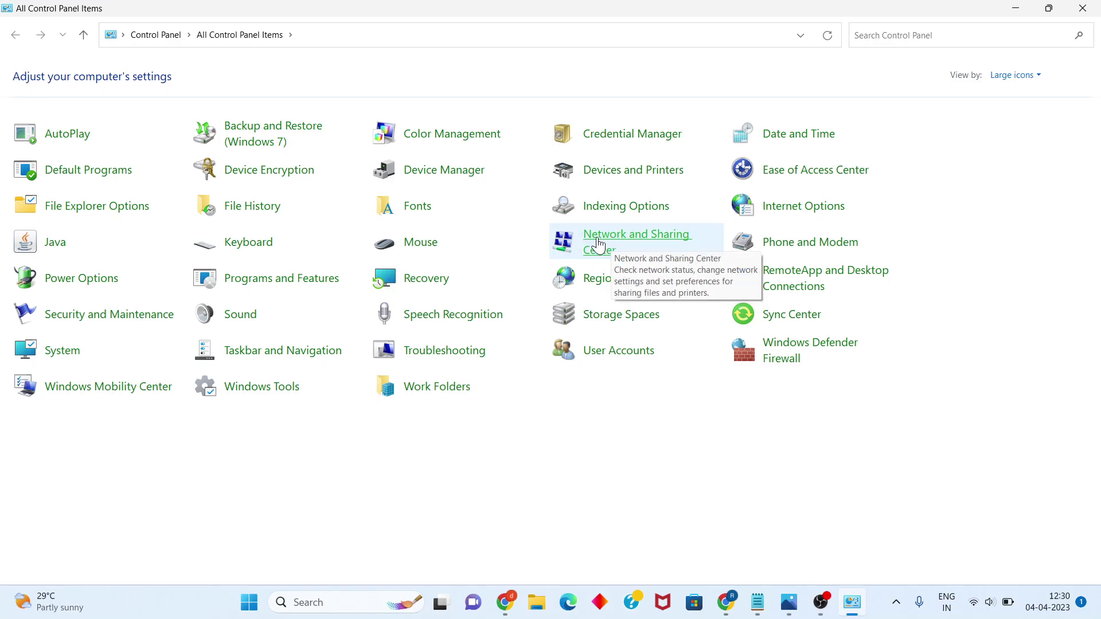
Show the adapter list from Network and Sharing Center and select the Wi-Fi adapter.
{"action": "left_click", "coordinate": [599, 244]}
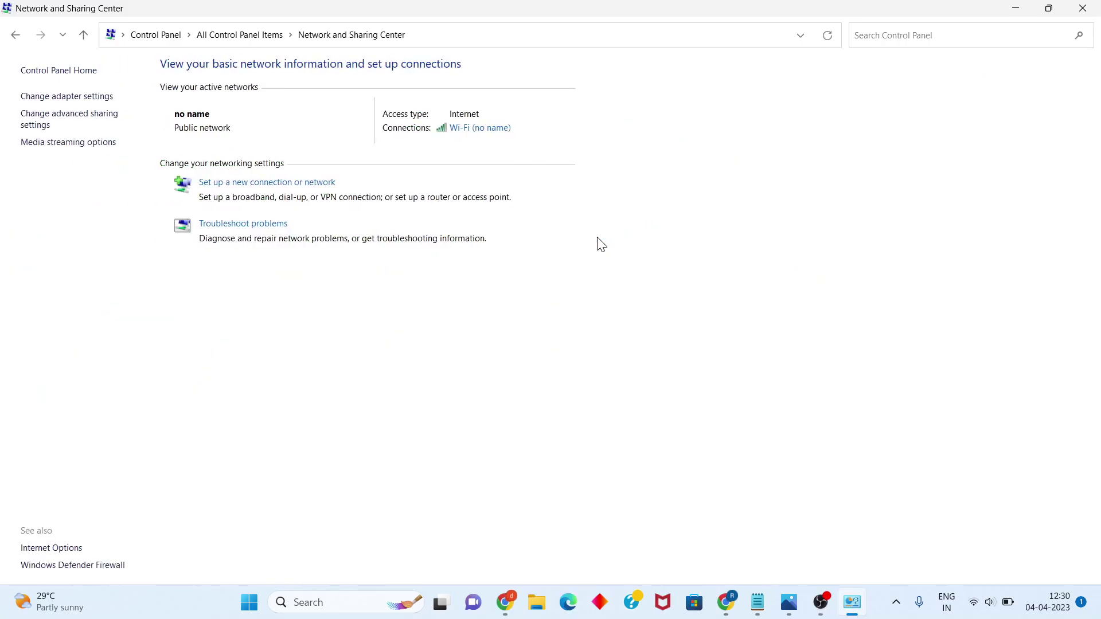
{"action": "left_click", "coordinate": [75, 101]}
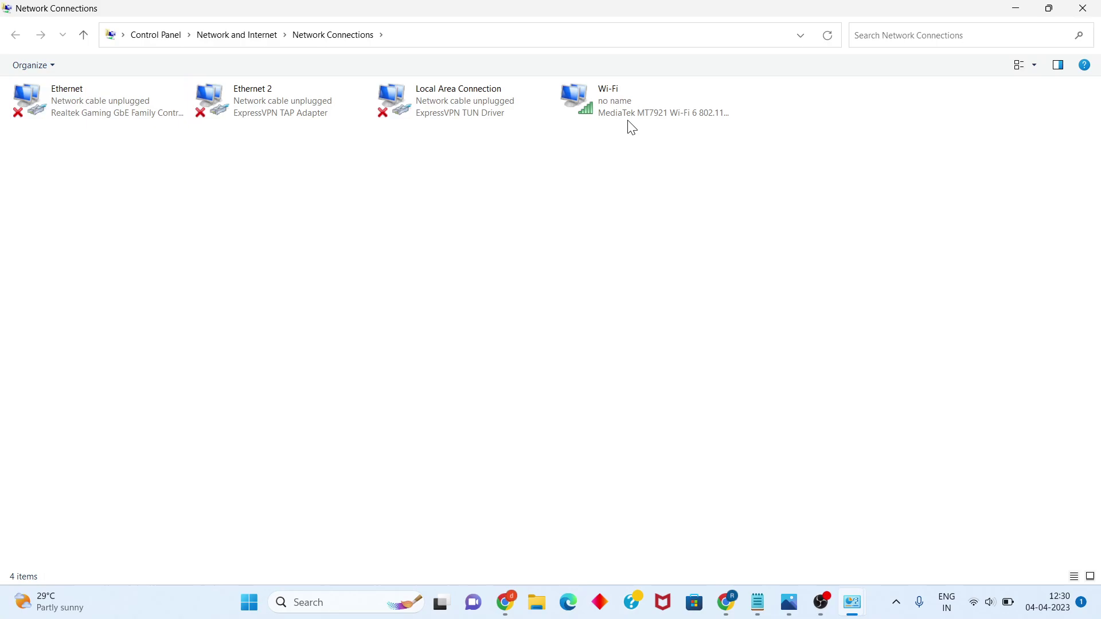
{"action": "left_click", "coordinate": [621, 105]}
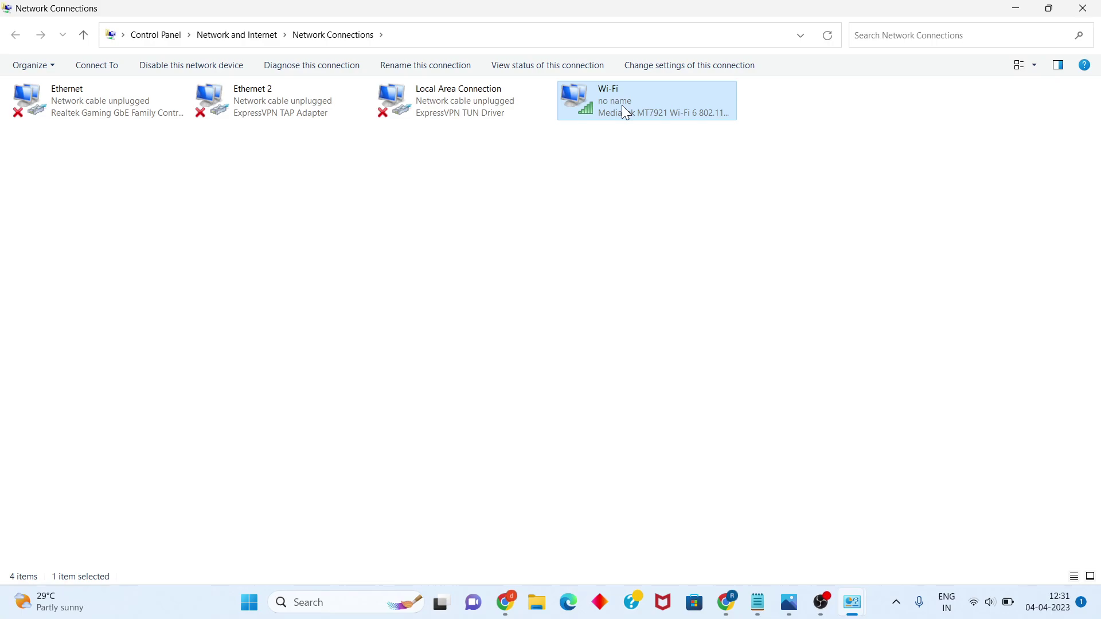
Set the Wi-Fi adapter's IPv4 DNS to 8.8.8.8 and 8.8.4.4, then close the network windows.
{"action": "right_click", "coordinate": [623, 112]}
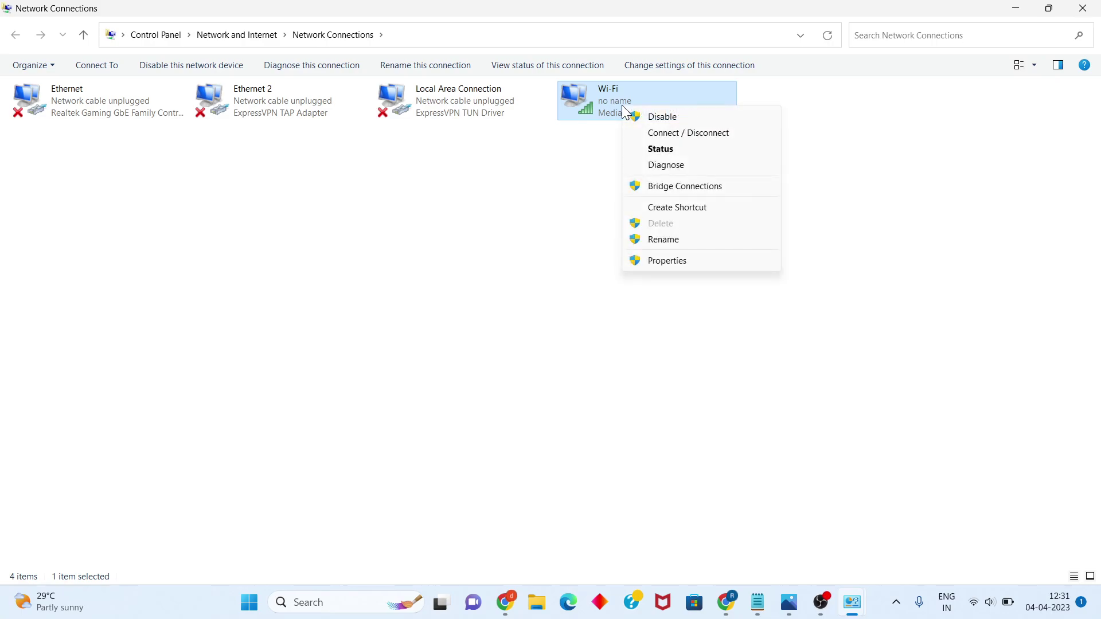
{"action": "left_click", "coordinate": [694, 264]}
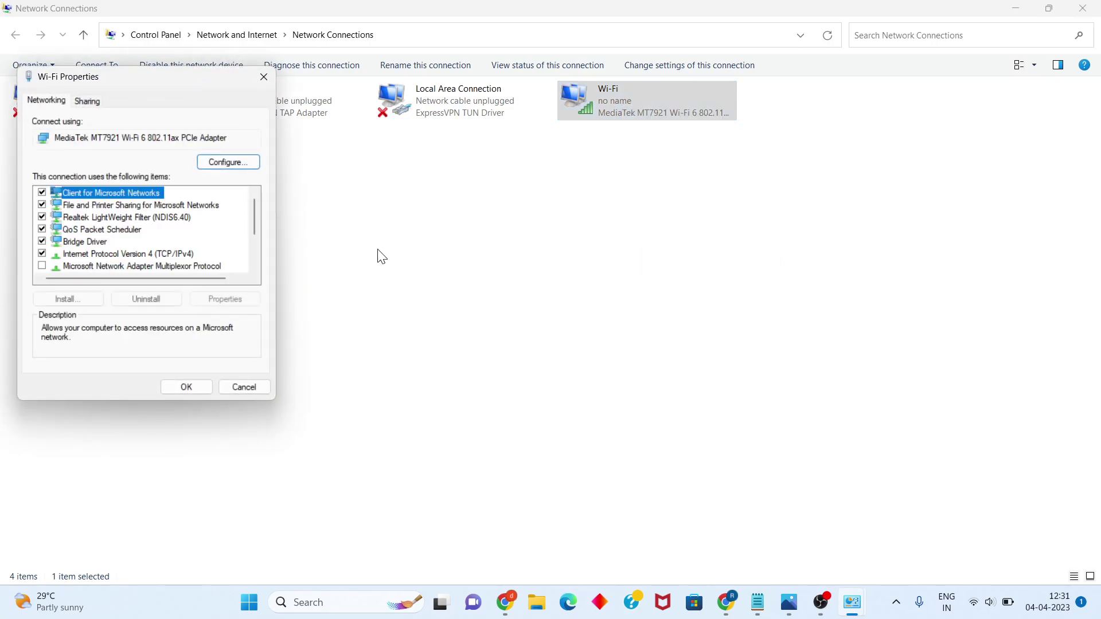
{"action": "left_click", "coordinate": [97, 254]}
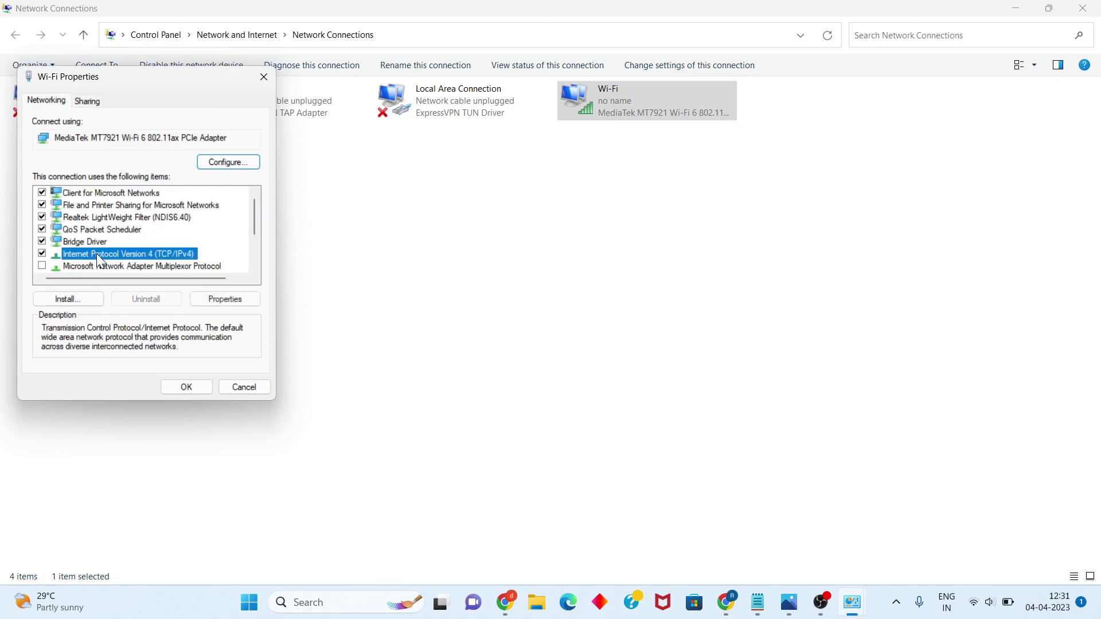
{"action": "left_click", "coordinate": [225, 299]}
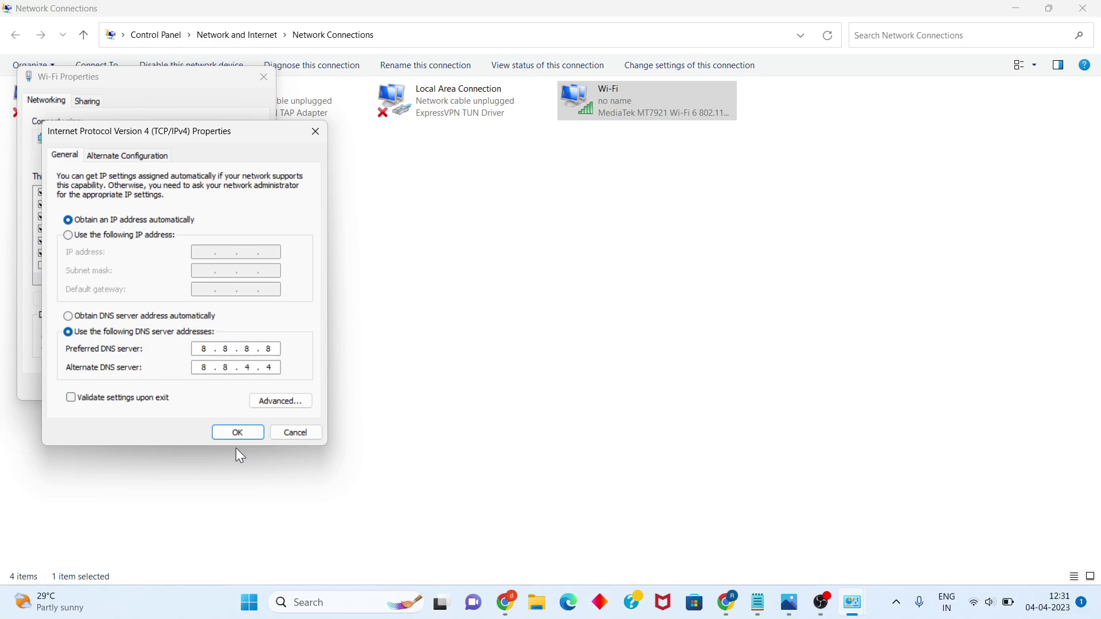
{"action": "left_click", "coordinate": [237, 432]}
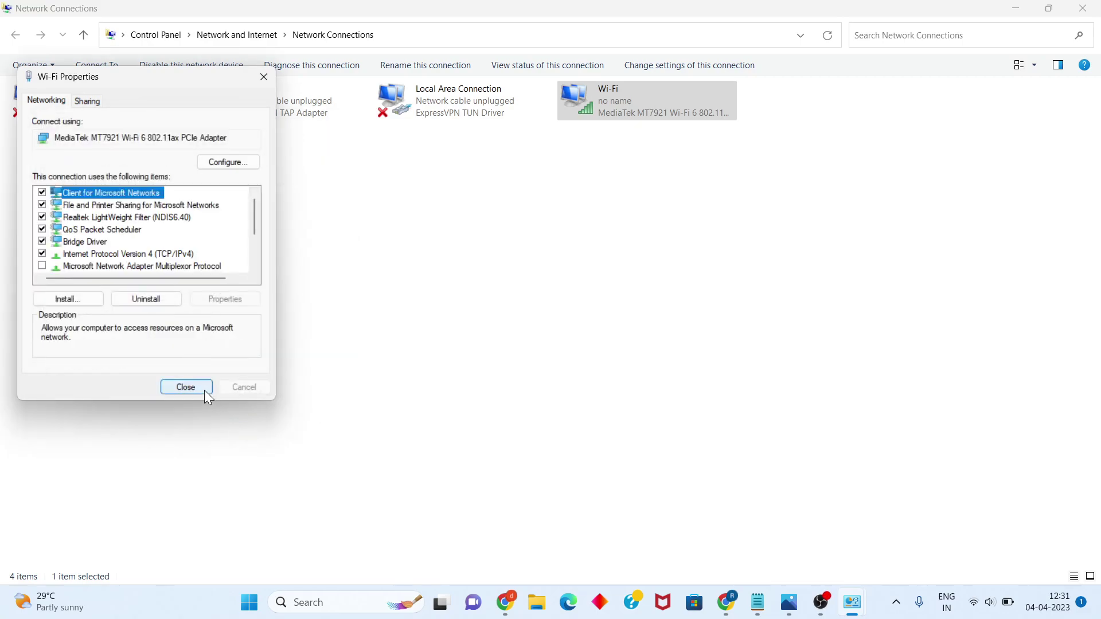
{"action": "left_click", "coordinate": [204, 390]}
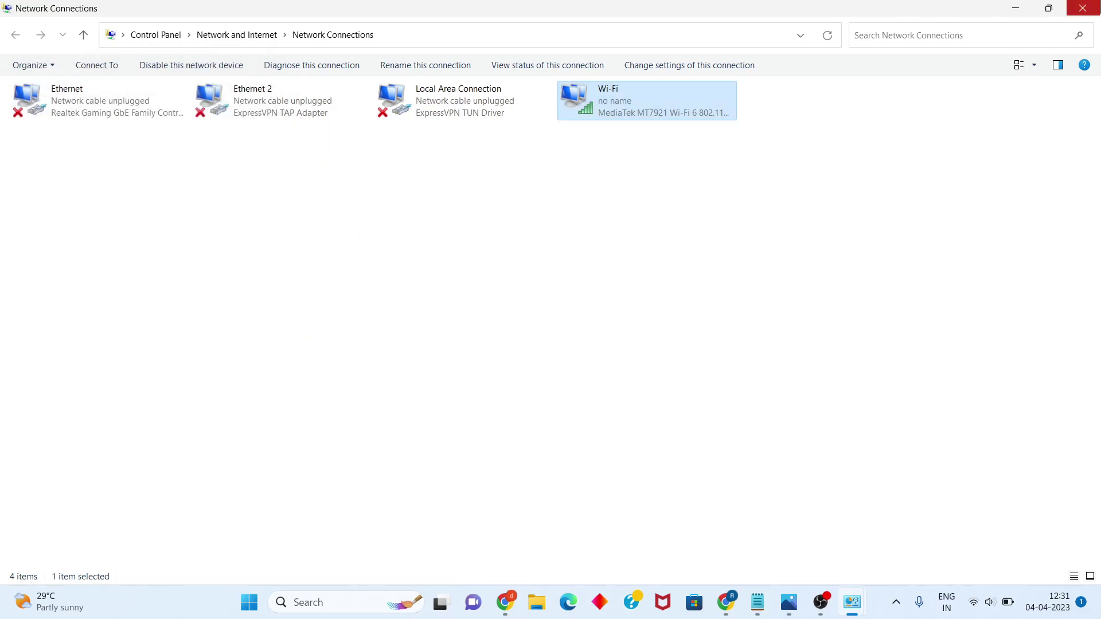
{"action": "left_click", "coordinate": [1082, 8]}
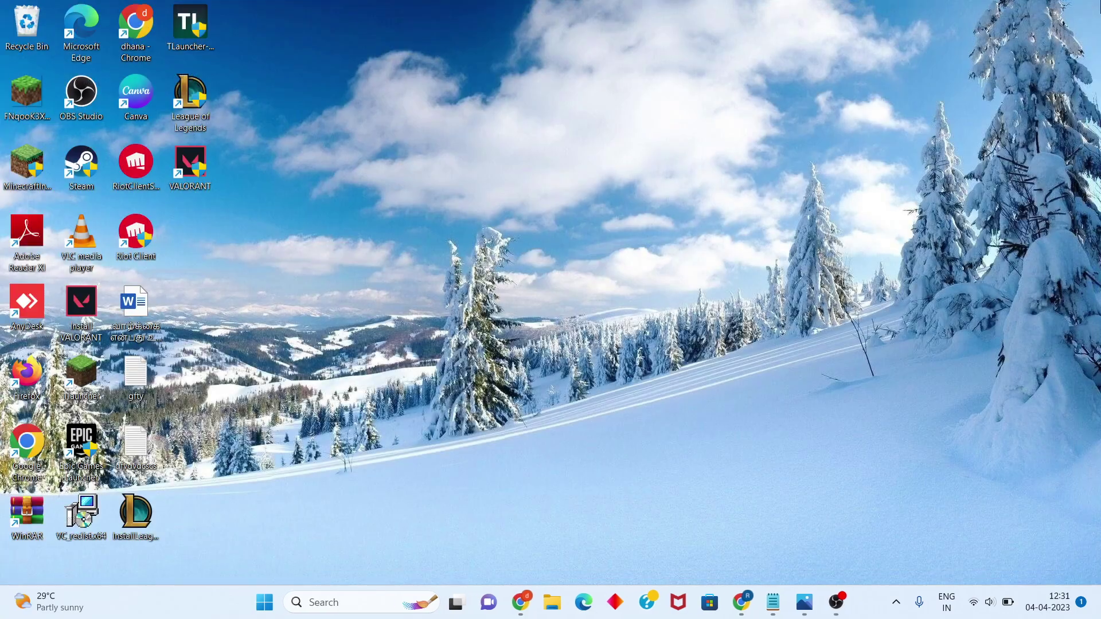
Launch Command Prompt as administrator from a 'cmd' search.
{"action": "left_click", "coordinate": [340, 604]}
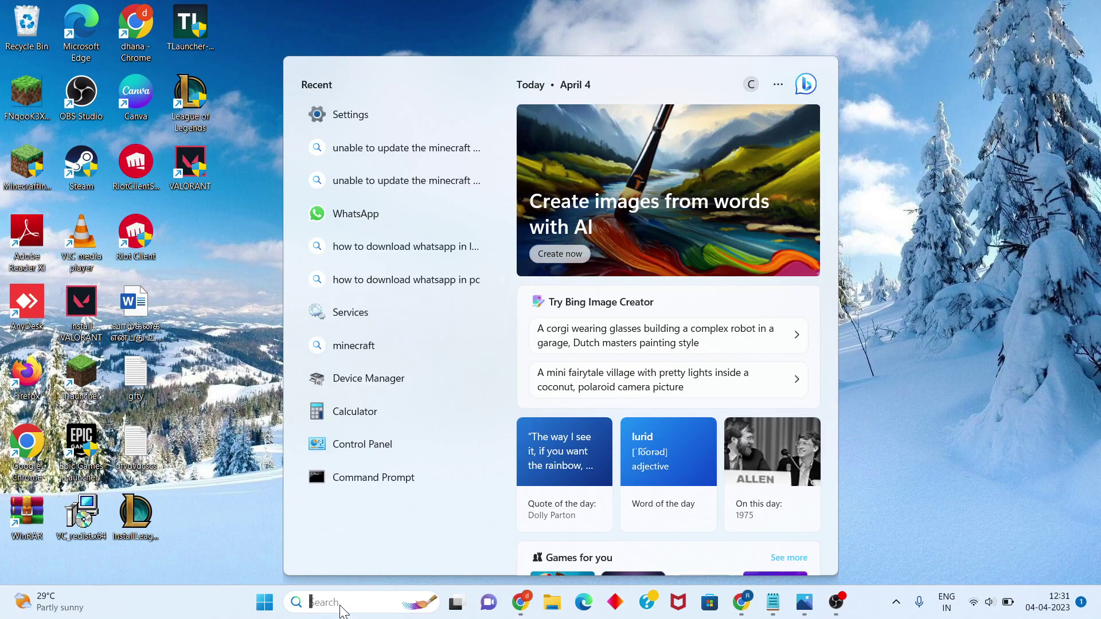
{"action": "type", "text": "cmd"}
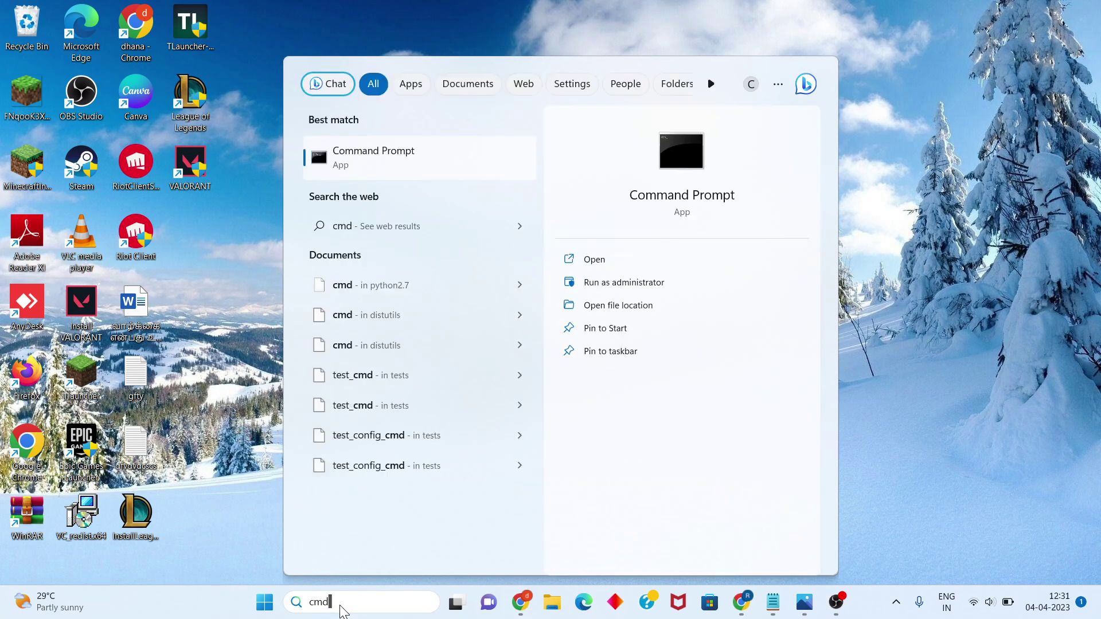
{"action": "left_click", "coordinate": [656, 290]}
{"action": "type", "text": "ipconfig"}
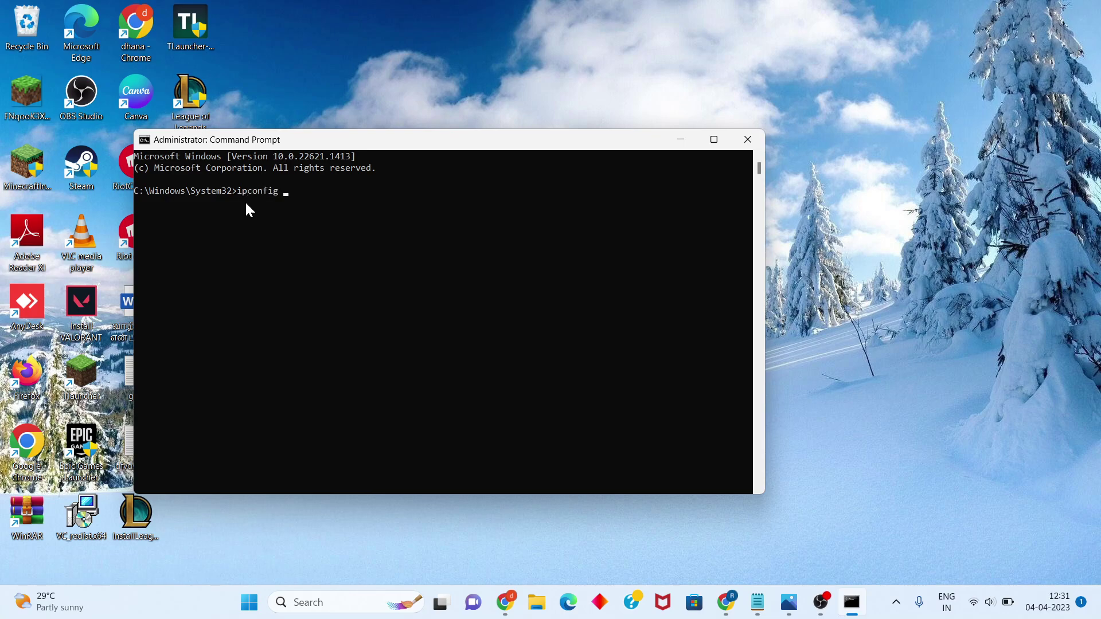
{"action": "type", "text": "/fl"}
{"action": "type", "text": "ush"}
{"action": "type", "text": "dns"}
Run 'ipconfig /flushdns' and 'netsh winsock reset' in the admin Command Prompt.
{"action": "key", "text": "Return"}
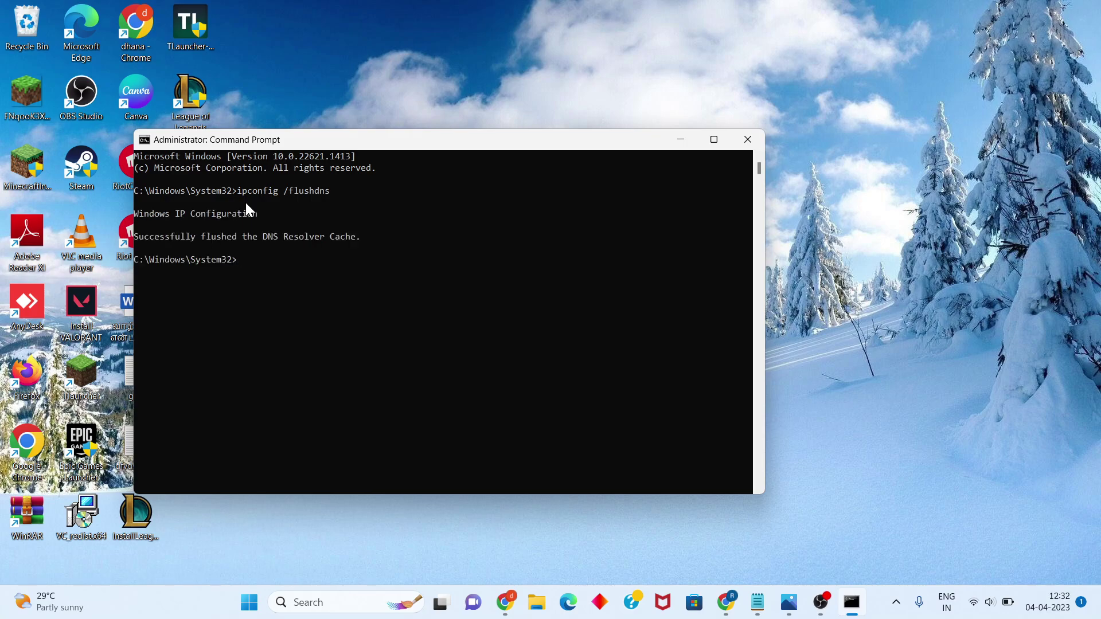
{"action": "type", "text": "n"}
{"action": "type", "text": "etsh w"}
{"action": "type", "text": "in"}
{"action": "type", "text": "sock "}
{"action": "type", "text": "reset"}
{"action": "key", "text": "Return"}
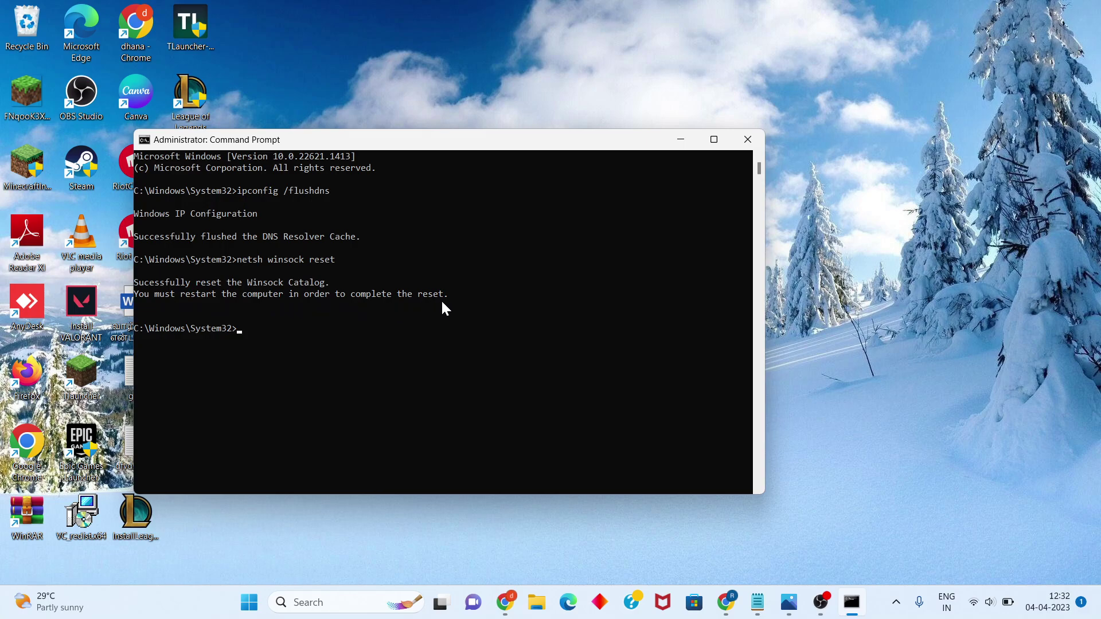
Close Command Prompt and choose Restart from the Start menu's power options.
{"action": "left_click", "coordinate": [747, 146]}
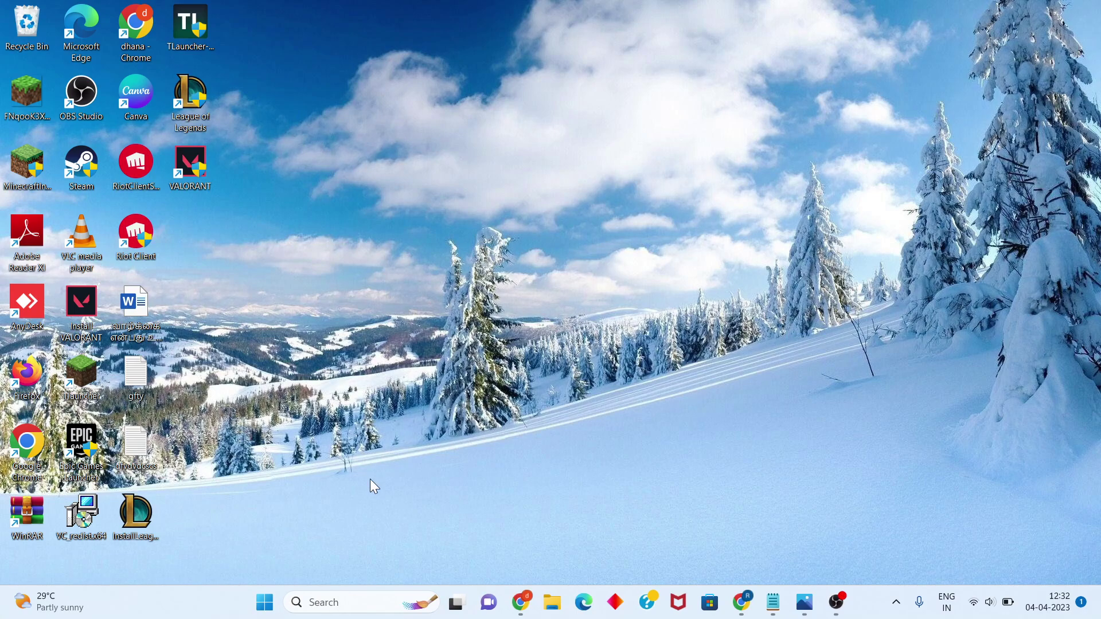
{"action": "left_click", "coordinate": [264, 607]}
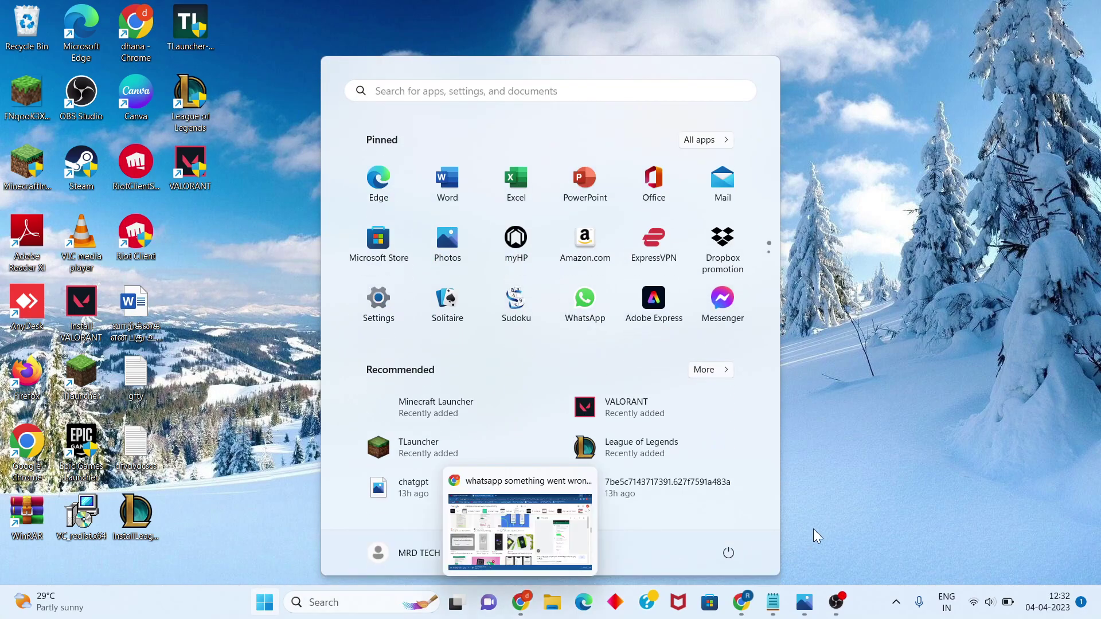
{"action": "left_click", "coordinate": [729, 555]}
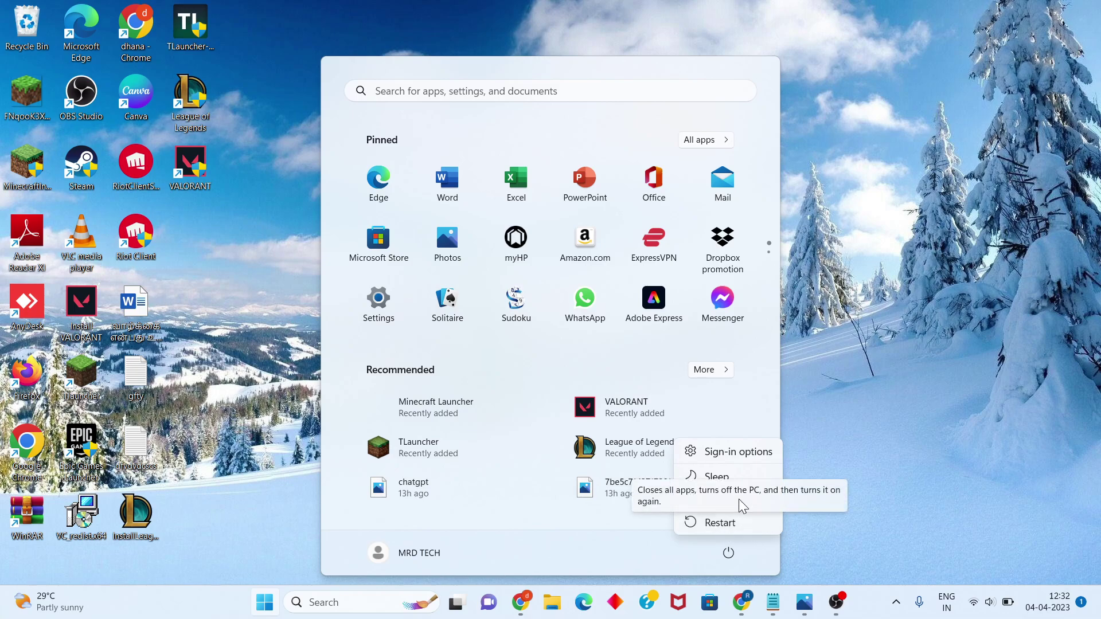
{"action": "left_click", "coordinate": [897, 338]}
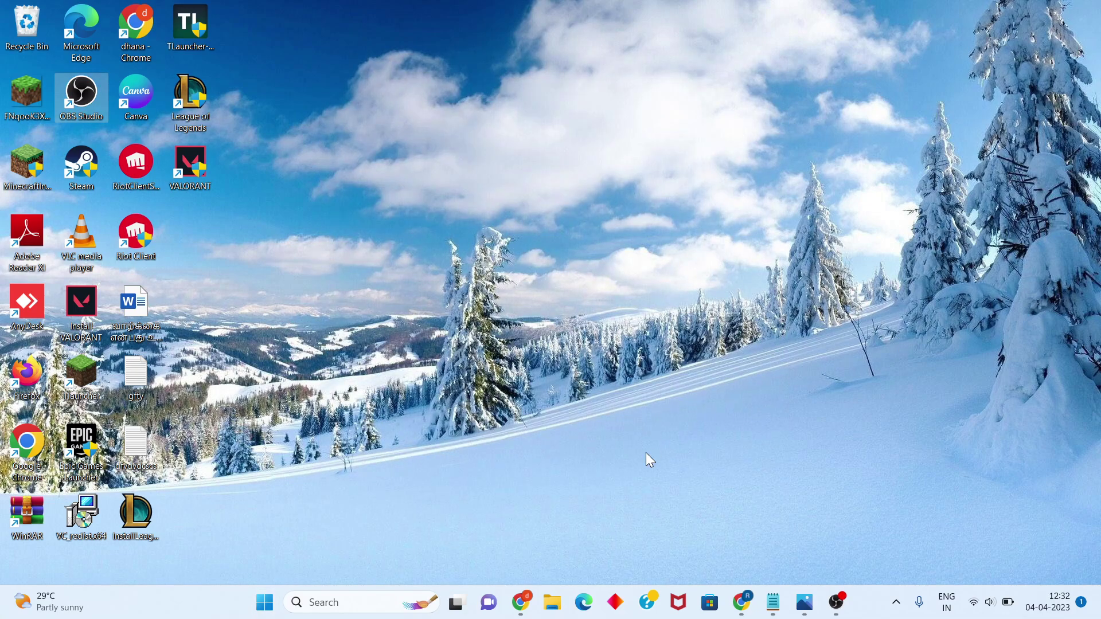
Open Settings through a 'sett' search and go to the Apps section.
{"action": "left_click", "coordinate": [332, 602]}
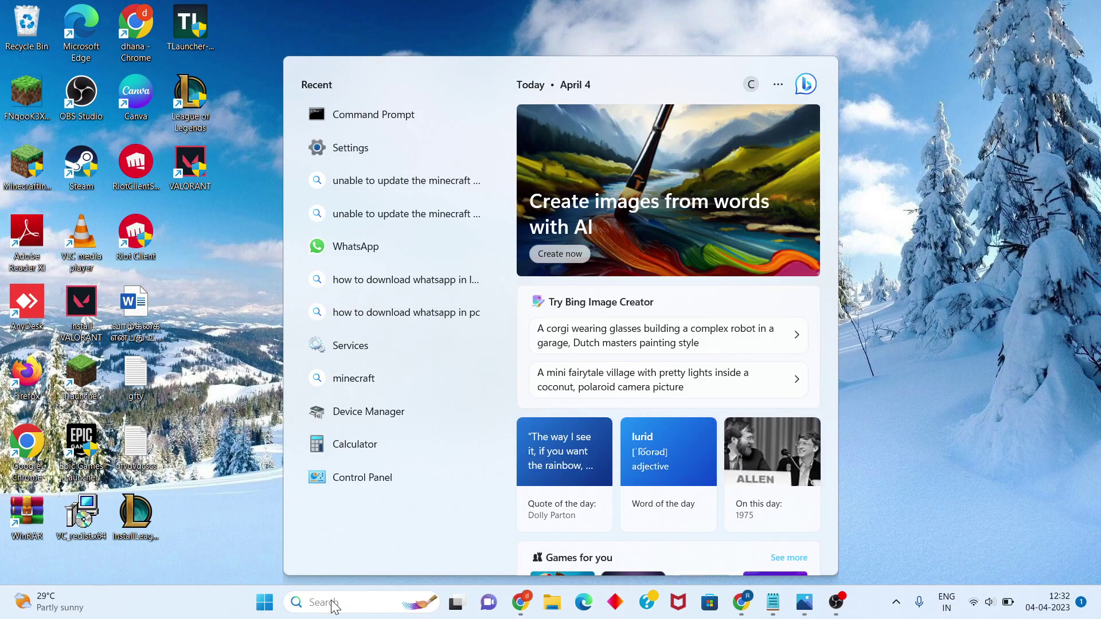
{"action": "type", "text": "sett"}
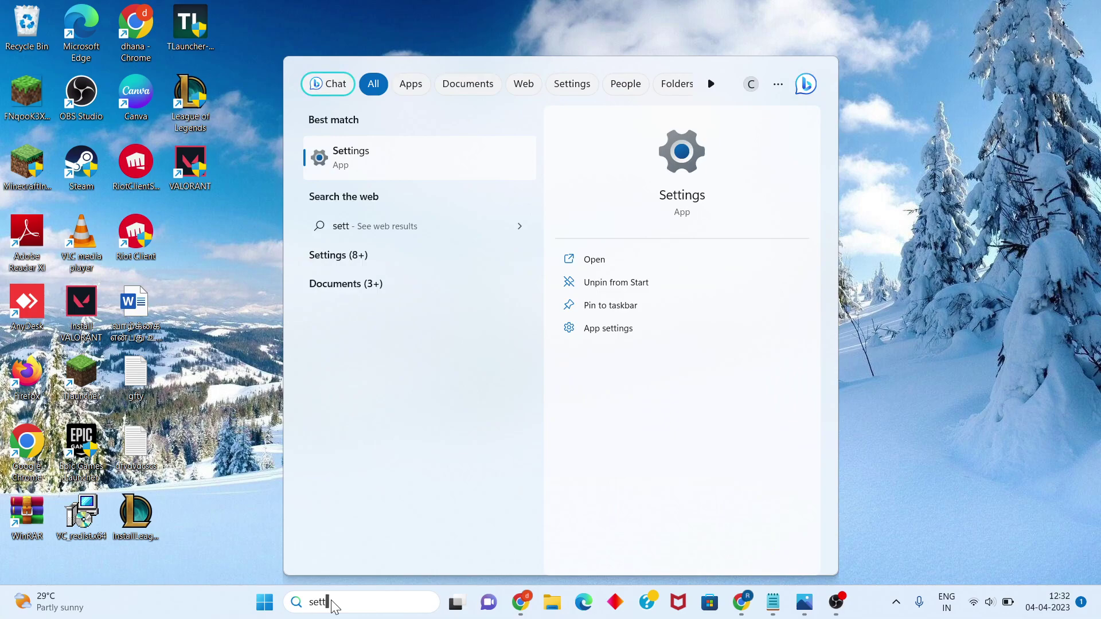
{"action": "key", "text": "Return"}
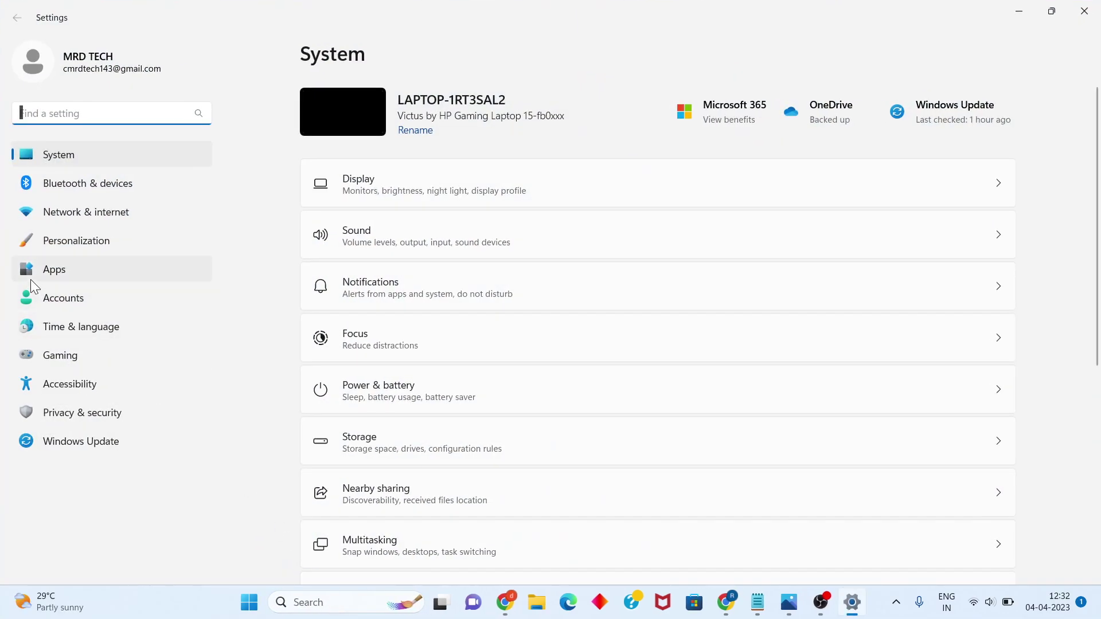
{"action": "left_click", "coordinate": [64, 279]}
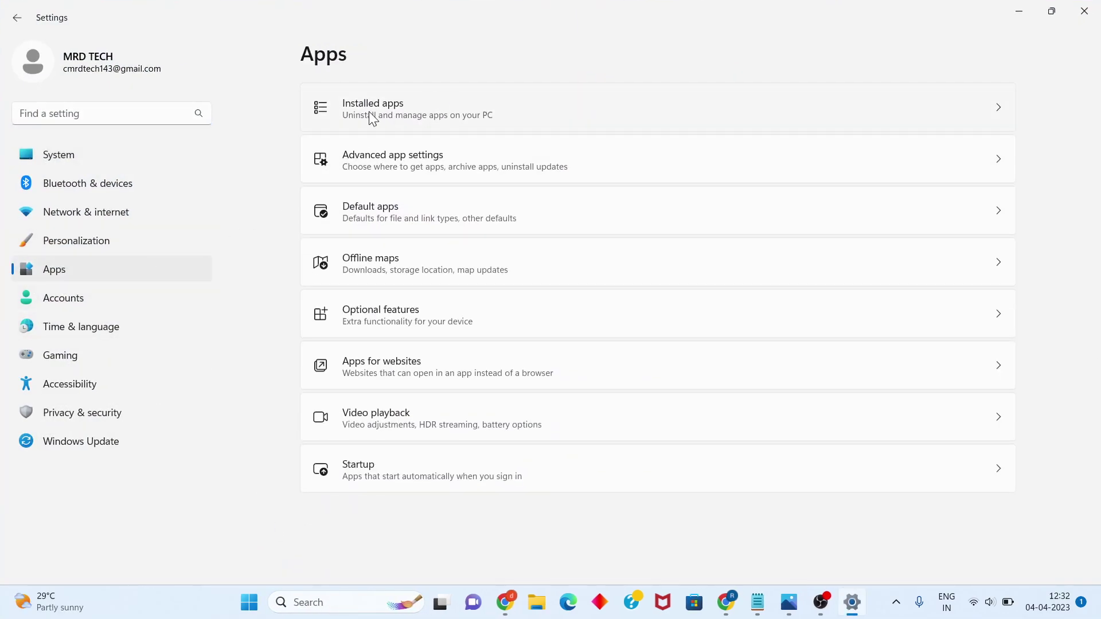
Open Installed apps and bring up the '...' menu for WhatsApp.
{"action": "left_click", "coordinate": [416, 108]}
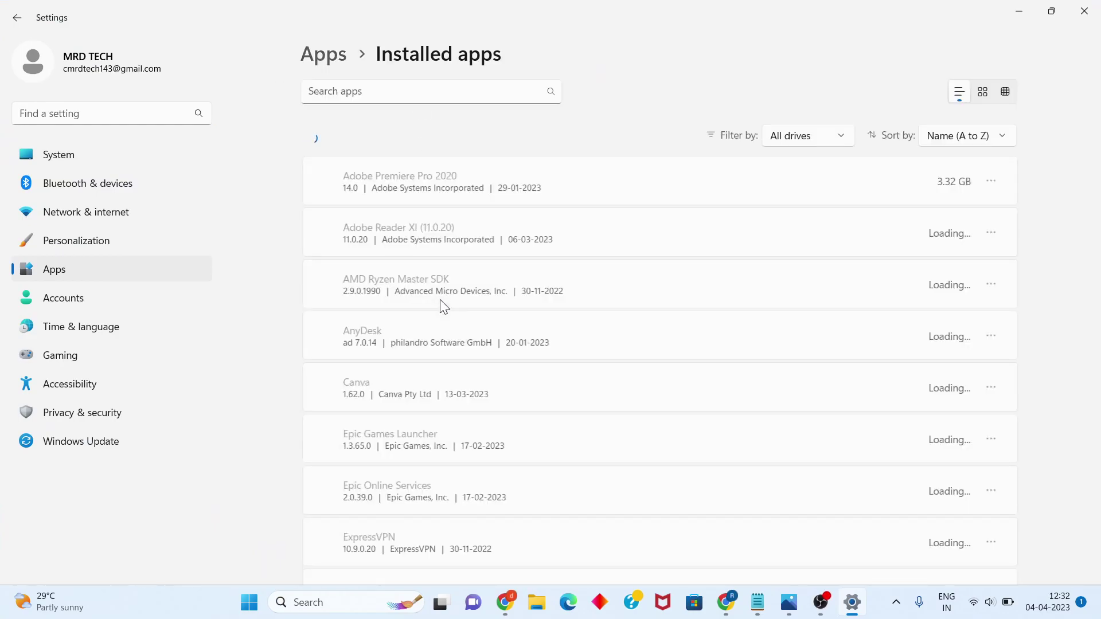
{"action": "scroll", "coordinate": [439, 299], "scroll_direction": "down", "scroll_amount": 2}
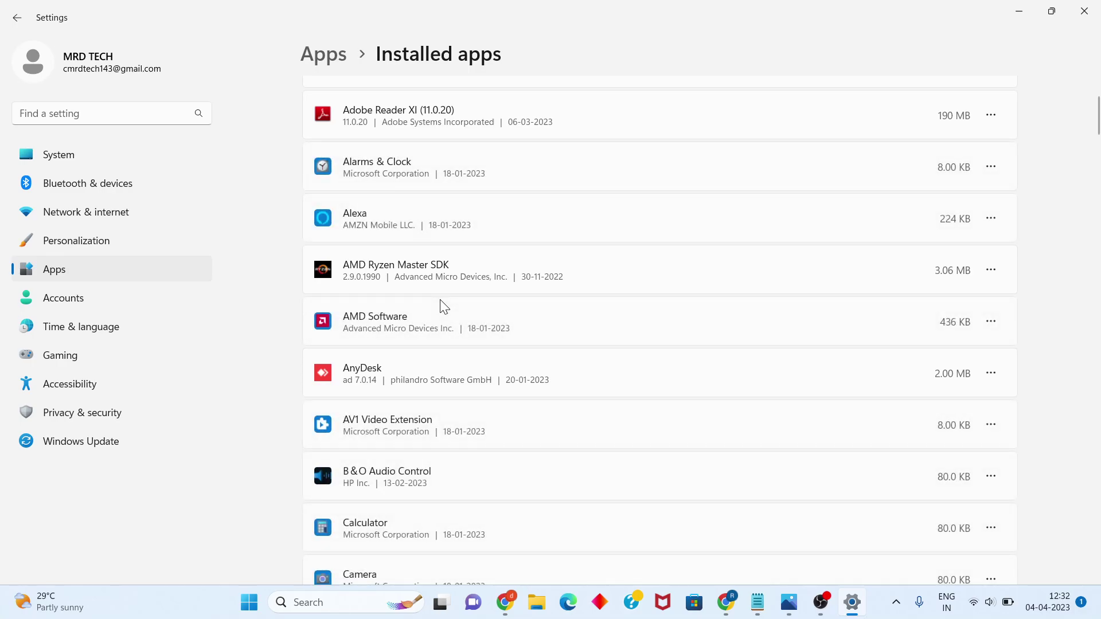
{"action": "scroll", "coordinate": [440, 301], "scroll_direction": "down", "scroll_amount": 5}
{"action": "scroll", "coordinate": [440, 301], "scroll_direction": "down", "scroll_amount": 5}
{"action": "scroll", "coordinate": [440, 301], "scroll_direction": "down", "scroll_amount": 4}
{"action": "scroll", "coordinate": [440, 301], "scroll_direction": "down", "scroll_amount": 3}
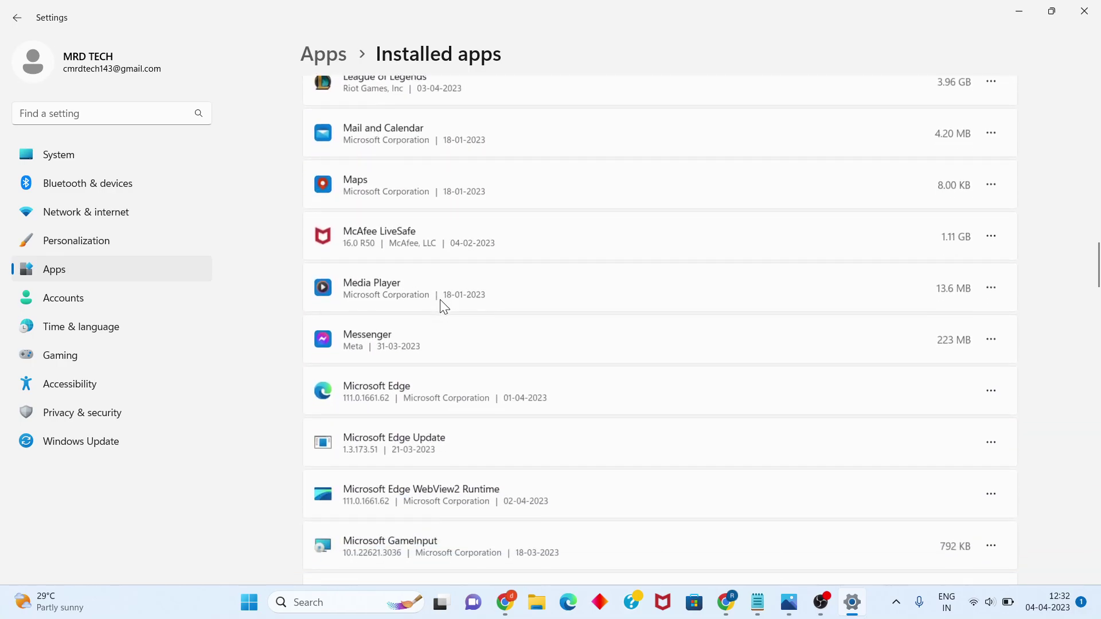
{"action": "scroll", "coordinate": [440, 300], "scroll_direction": "down", "scroll_amount": 5}
{"action": "scroll", "coordinate": [440, 300], "scroll_direction": "down", "scroll_amount": 3}
{"action": "scroll", "coordinate": [439, 300], "scroll_direction": "down", "scroll_amount": 3}
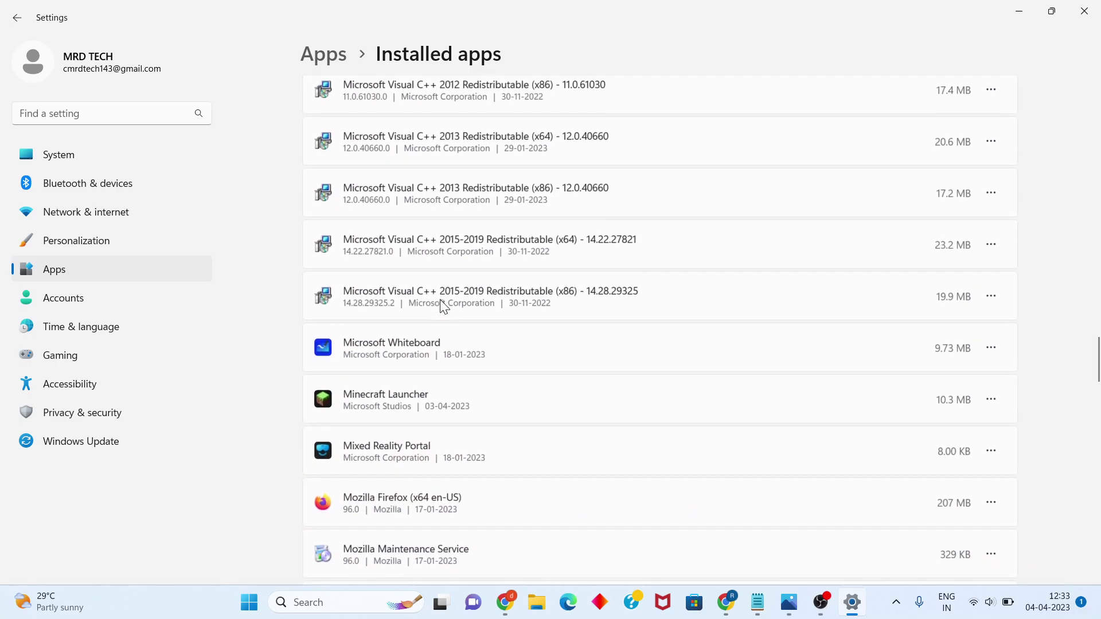
{"action": "scroll", "coordinate": [440, 299], "scroll_direction": "down", "scroll_amount": 4}
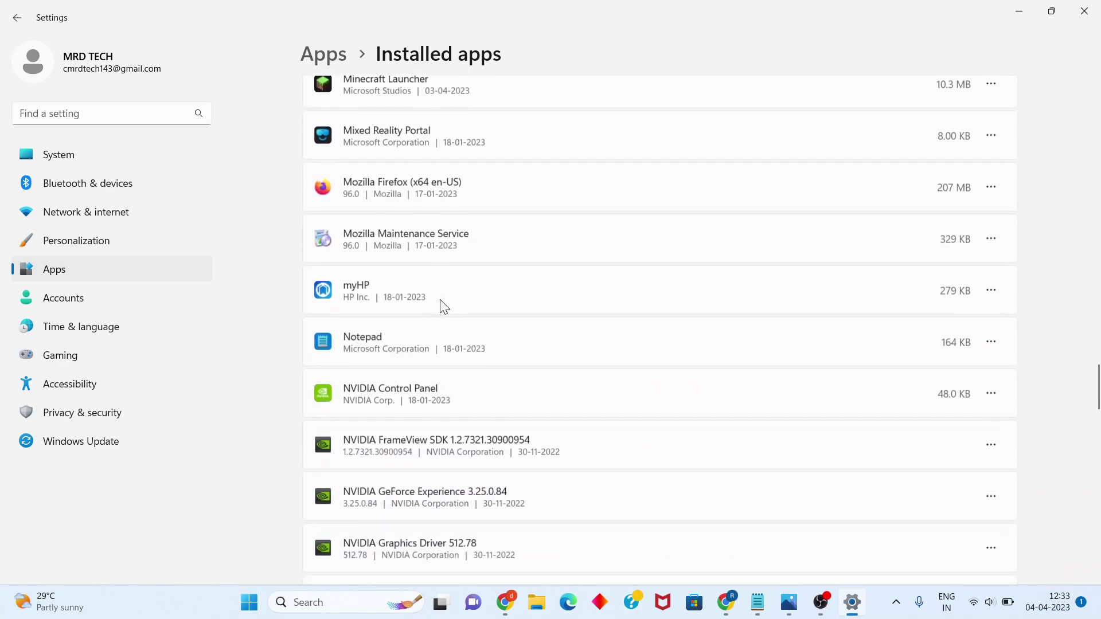
{"action": "scroll", "coordinate": [439, 300], "scroll_direction": "down", "scroll_amount": 4}
{"action": "scroll", "coordinate": [442, 306], "scroll_direction": "down", "scroll_amount": 1}
{"action": "scroll", "coordinate": [442, 305], "scroll_direction": "down", "scroll_amount": 5}
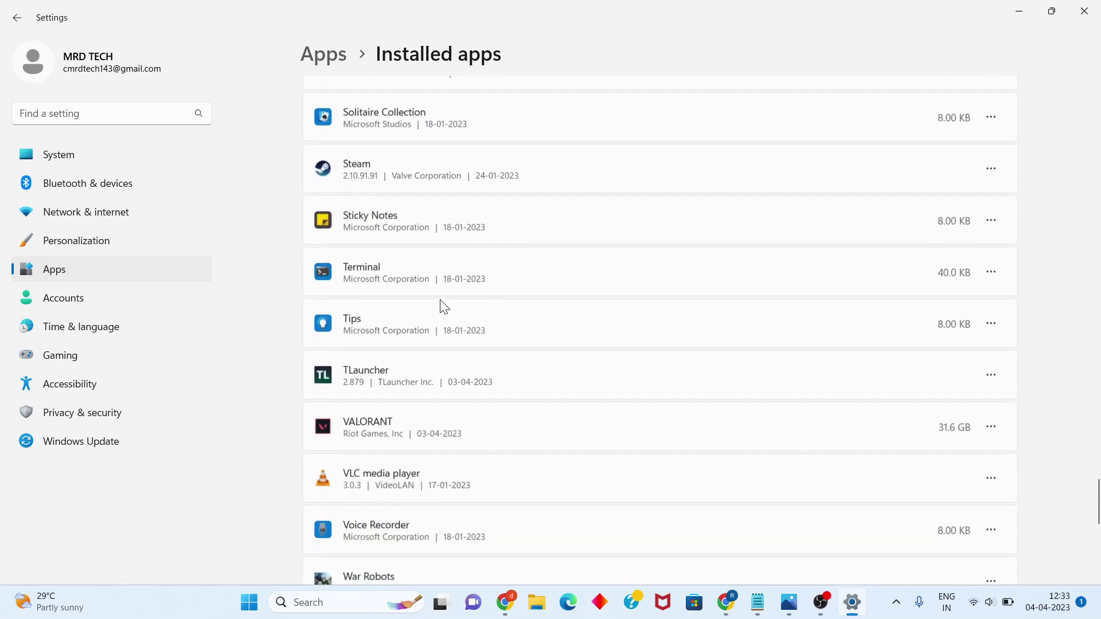
{"action": "scroll", "coordinate": [442, 306], "scroll_direction": "down", "scroll_amount": 2}
{"action": "scroll", "coordinate": [442, 305], "scroll_direction": "down", "scroll_amount": 4}
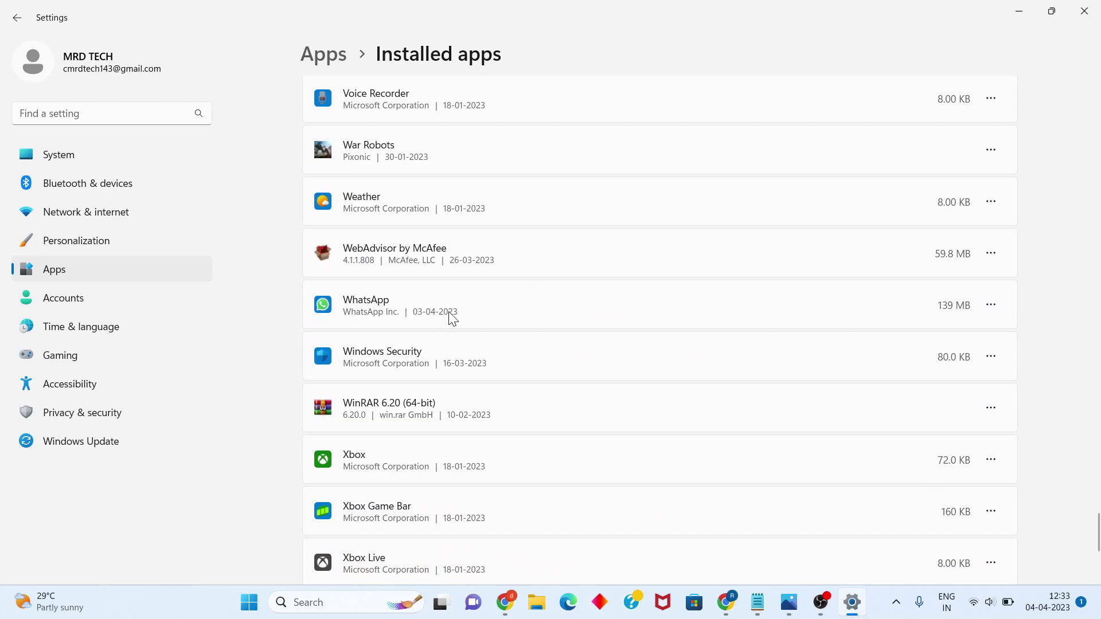
{"action": "left_click", "coordinate": [990, 306]}
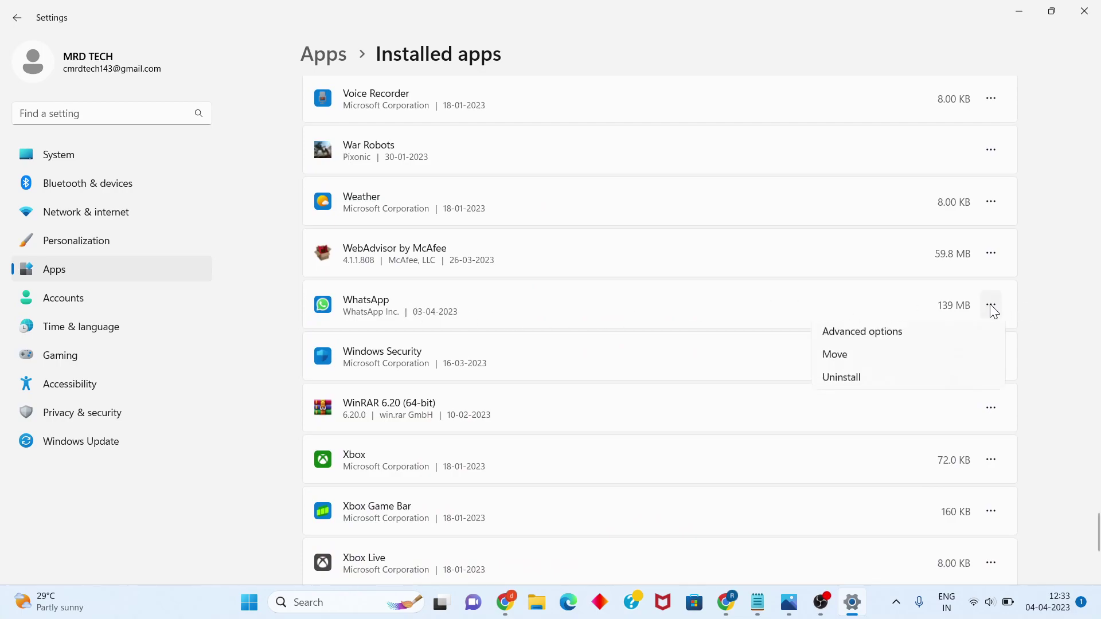
Open WhatsApp's advanced options and allow its camera and microphone access.
{"action": "left_click", "coordinate": [894, 337]}
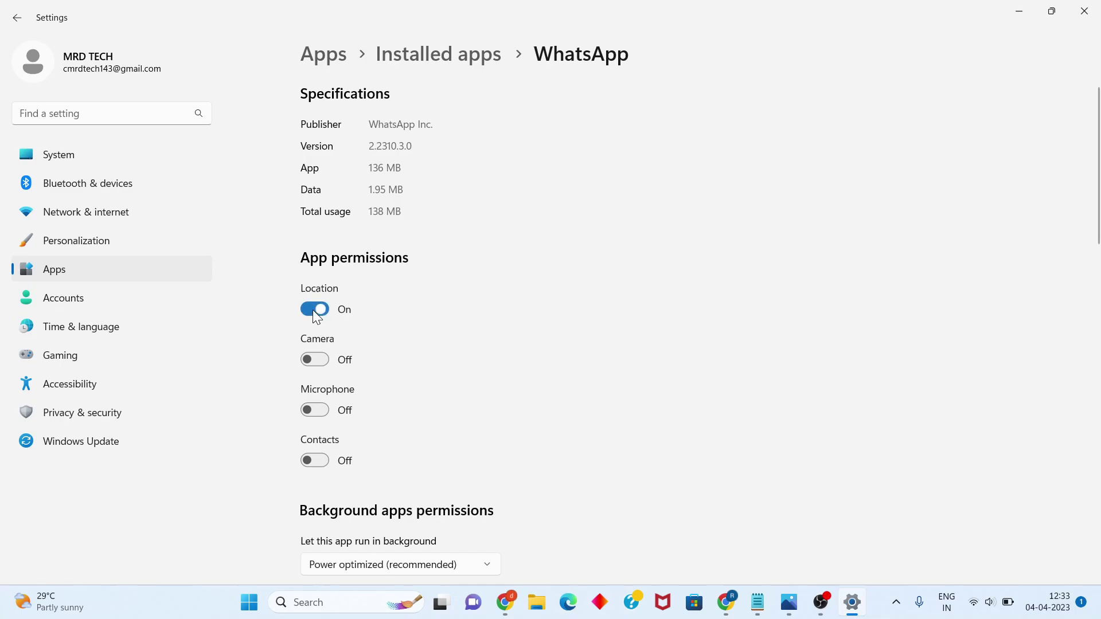
{"action": "left_click", "coordinate": [317, 362]}
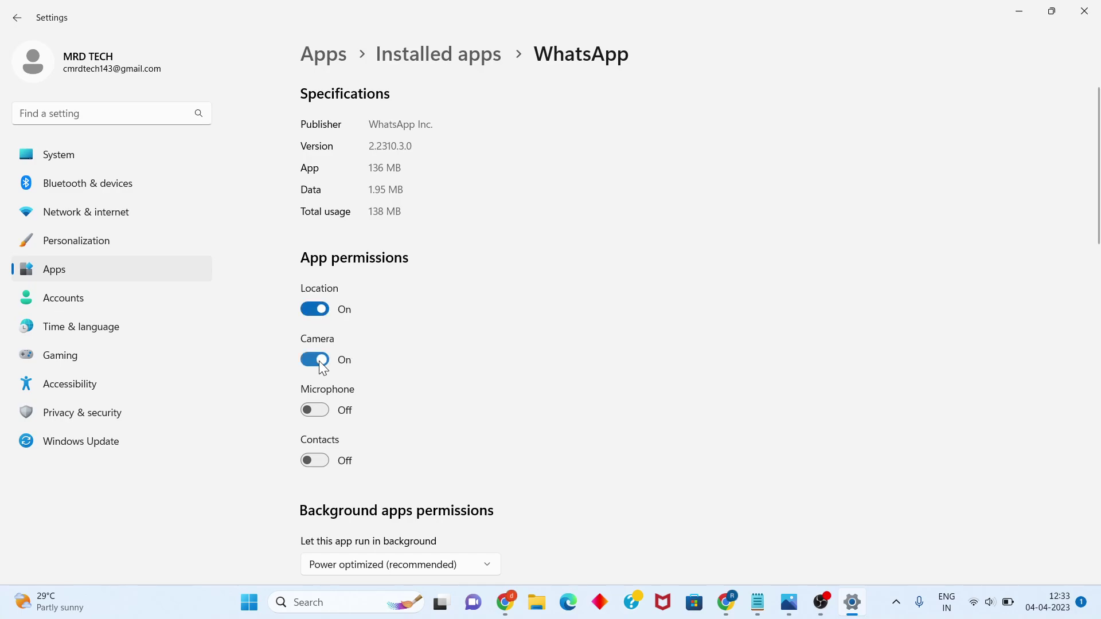
{"action": "left_click", "coordinate": [317, 413]}
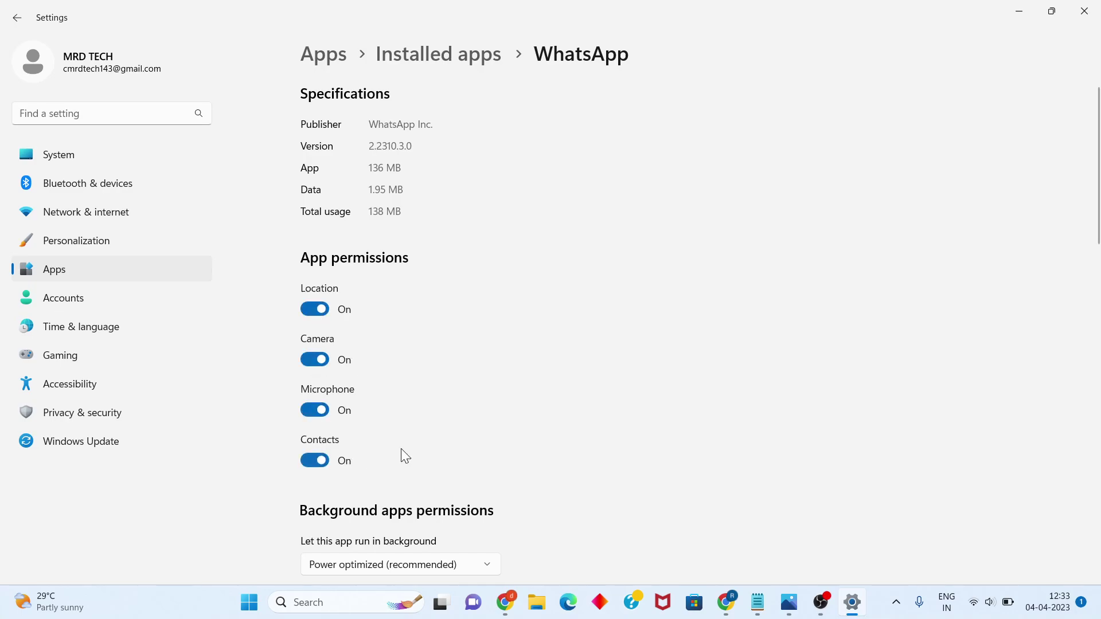
{"action": "scroll", "coordinate": [450, 448], "scroll_direction": "down", "scroll_amount": 3}
{"action": "scroll", "coordinate": [450, 447], "scroll_direction": "down", "scroll_amount": 2}
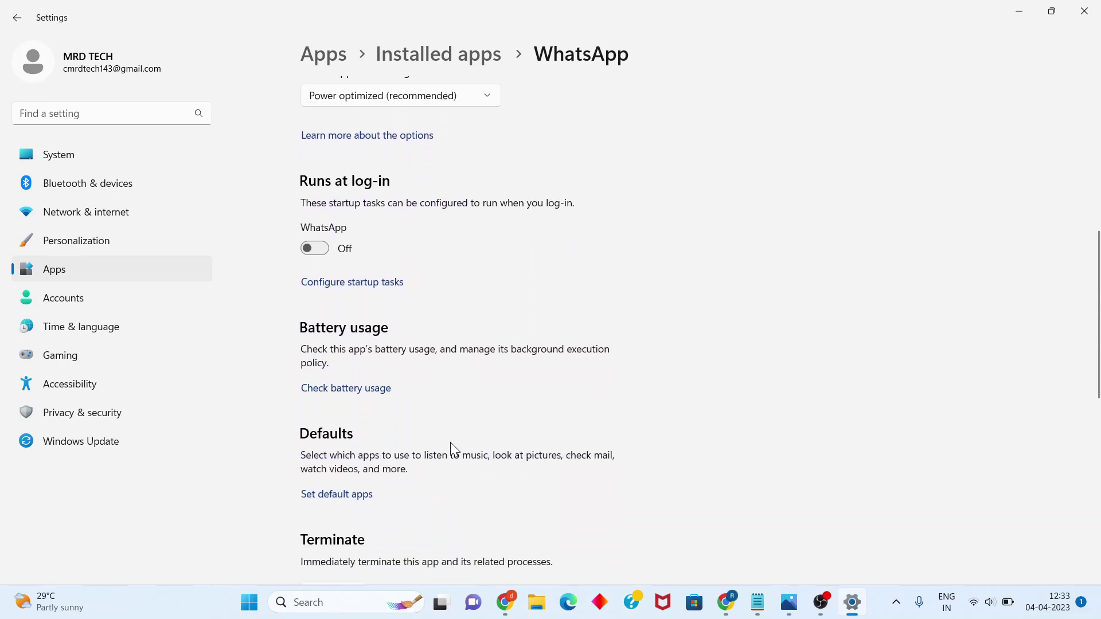
{"action": "scroll", "coordinate": [450, 443], "scroll_direction": "down", "scroll_amount": 2}
{"action": "scroll", "coordinate": [449, 444], "scroll_direction": "down", "scroll_amount": 2}
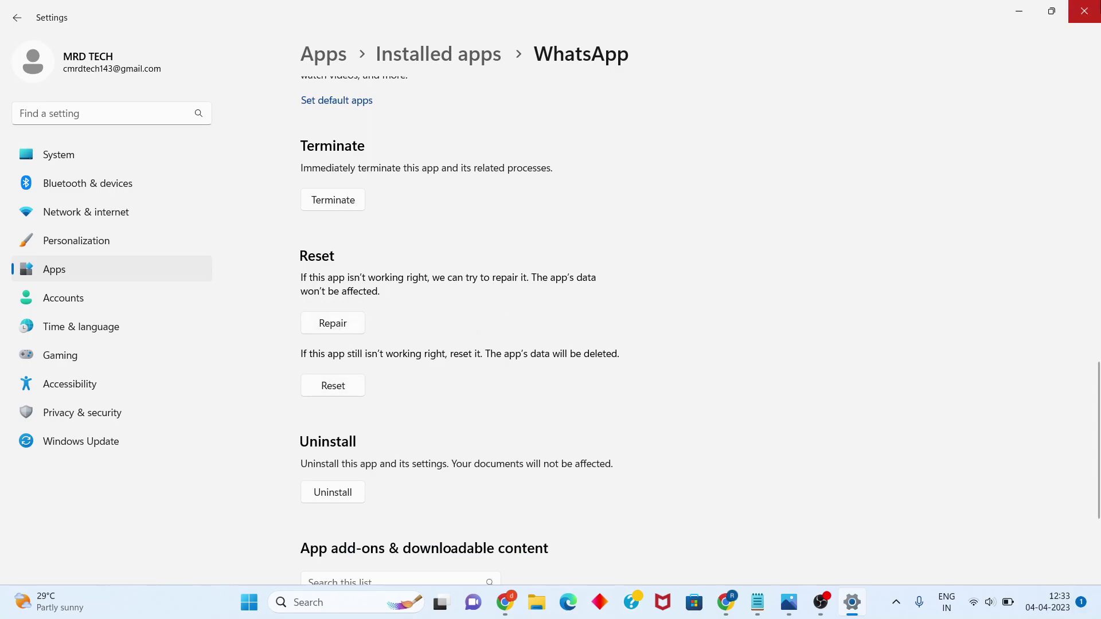
Close the Settings window after reviewing WhatsApp's Repair and Reset options.
{"action": "left_click", "coordinate": [1083, 12]}
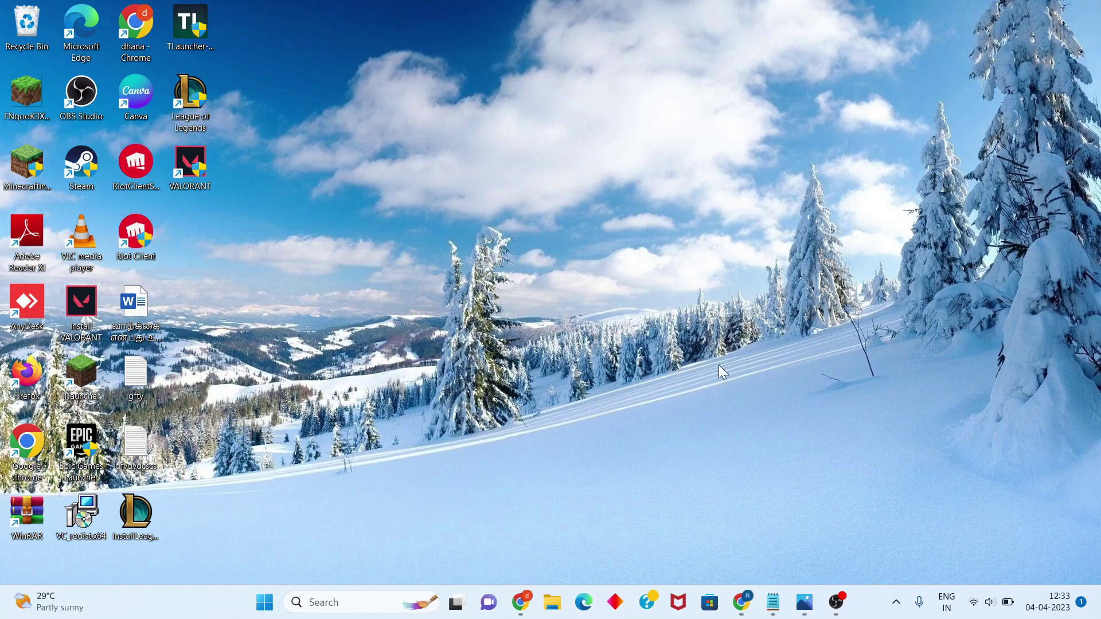
Launch WhatsApp from Search, reach the QR-code linking page via Get started, then minimize it.
{"action": "left_click", "coordinate": [361, 595]}
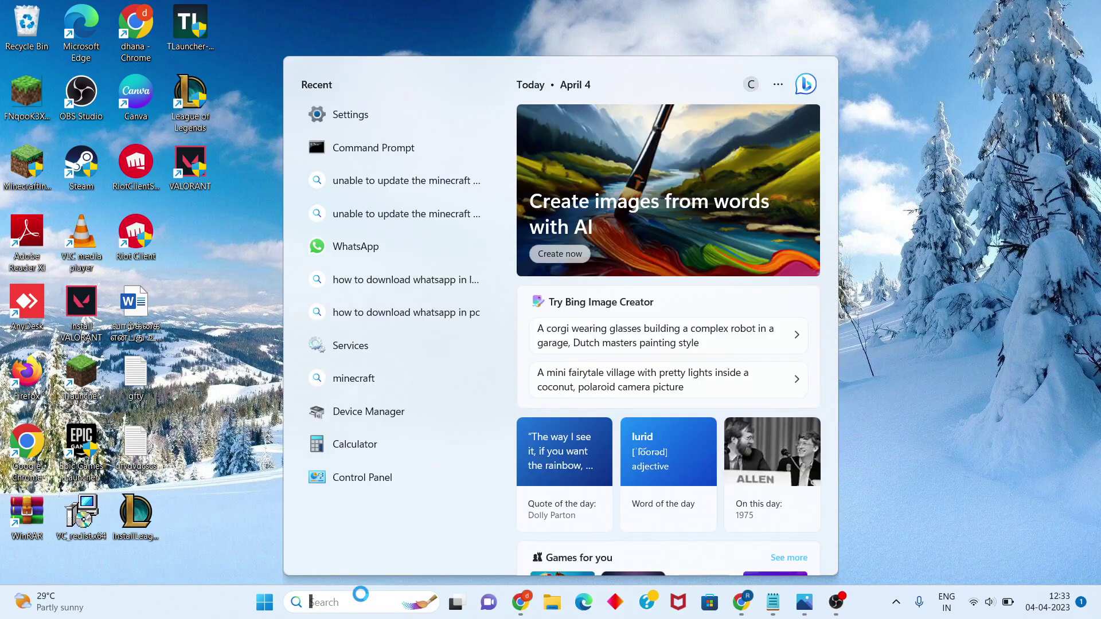
{"action": "left_click", "coordinate": [385, 248]}
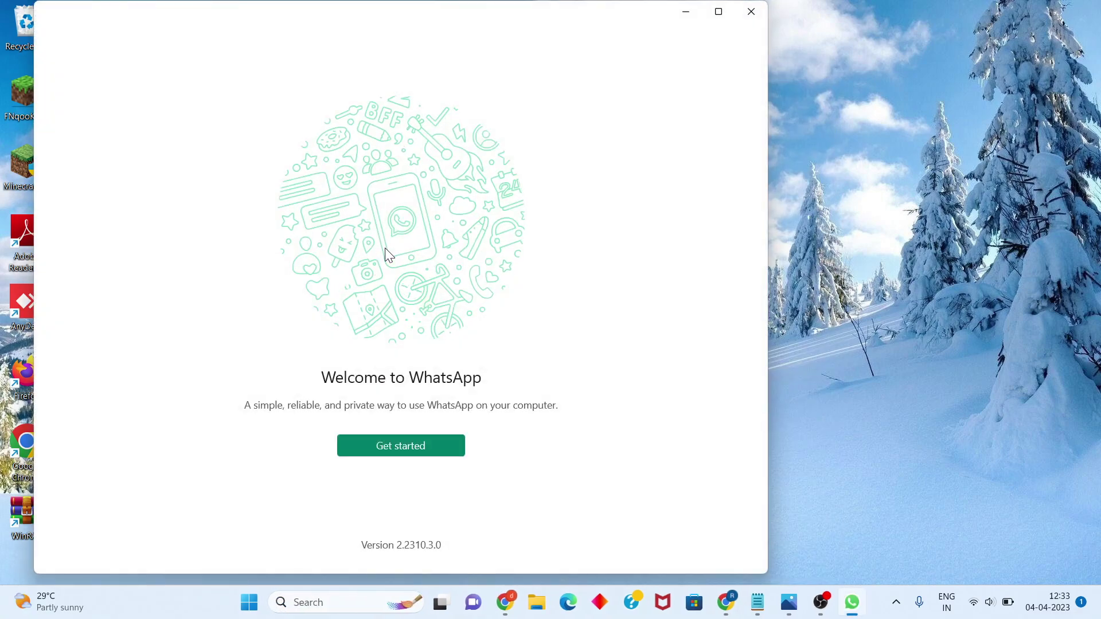
{"action": "left_click", "coordinate": [431, 442]}
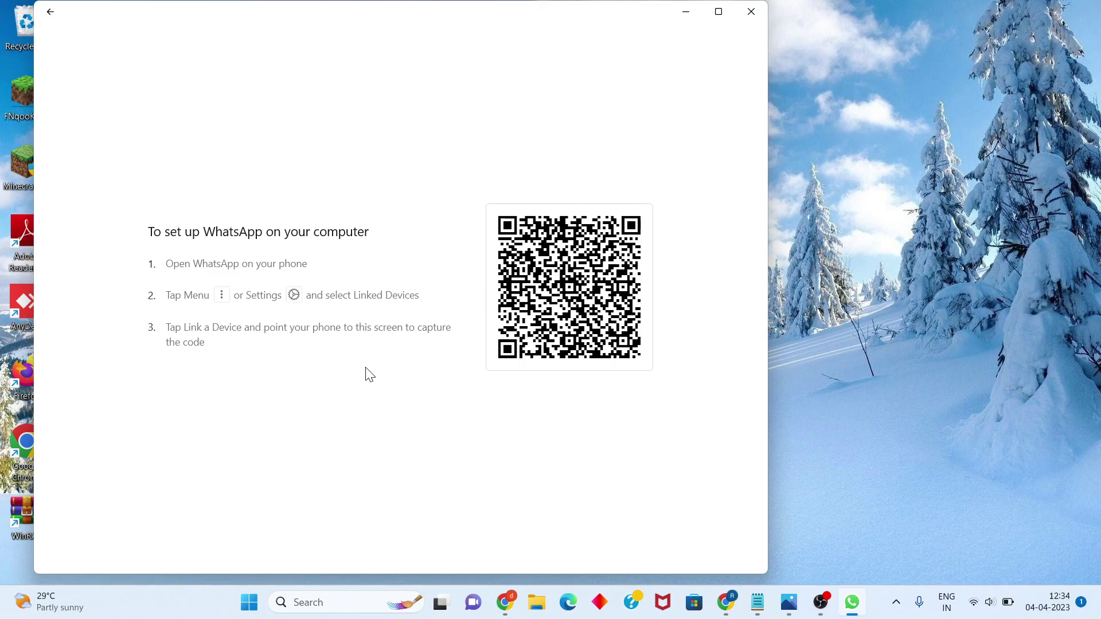
{"action": "left_click", "coordinate": [687, 13]}
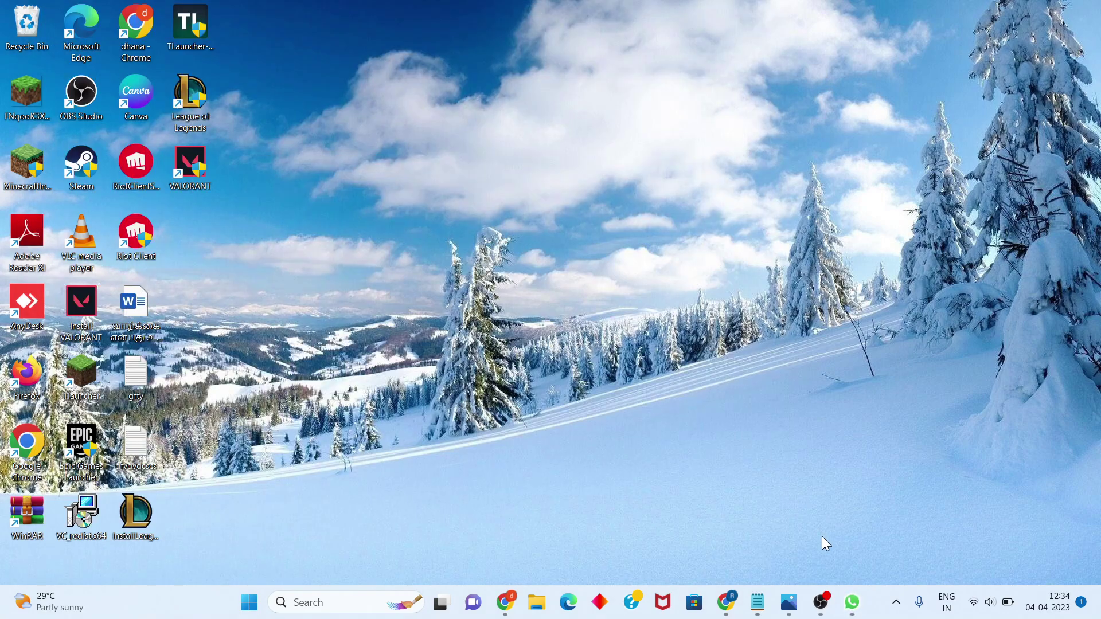
Show the WhatsApp Chat backup screenshot in Photos from the taskbar.
{"action": "left_click", "coordinate": [786, 605]}
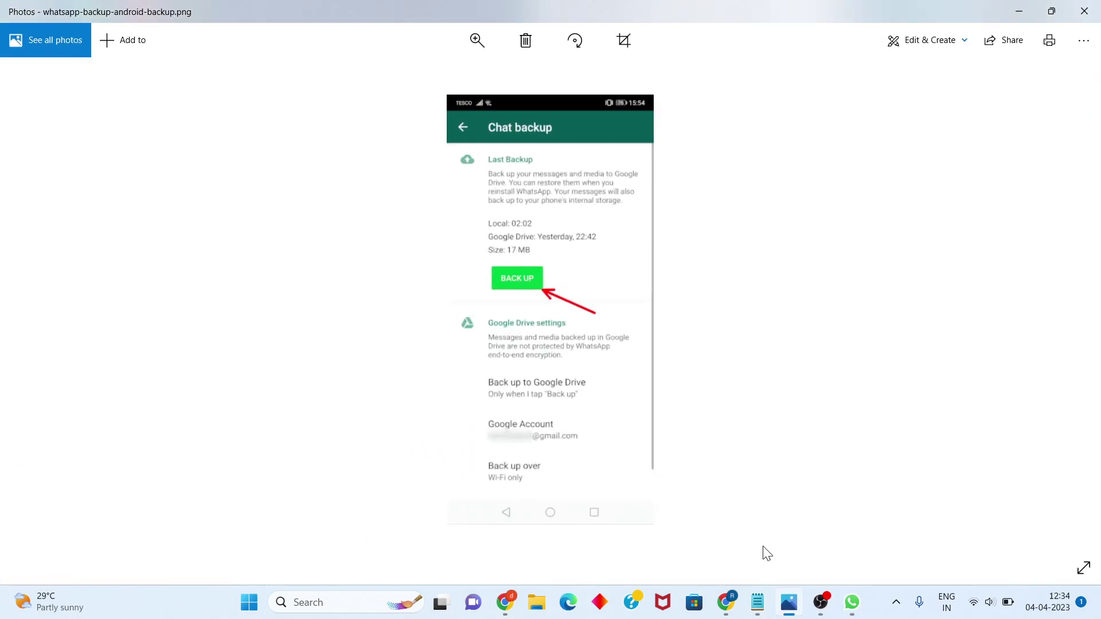